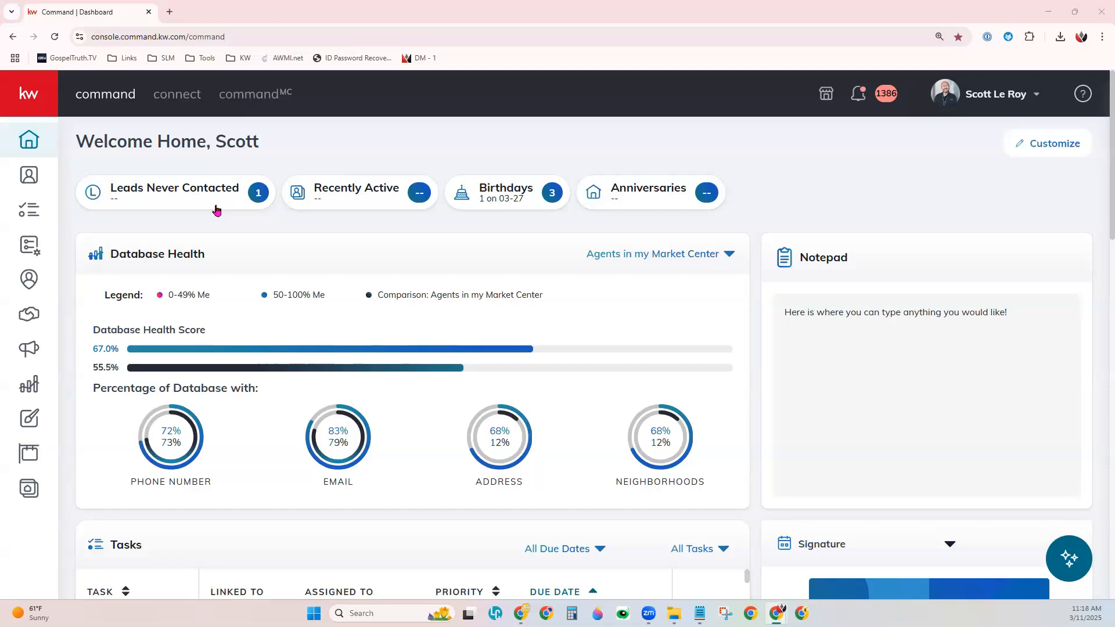
Open the contacts list and add the 08.02.22 tag to its active filter alongside ClassDemo
click(38, 179)
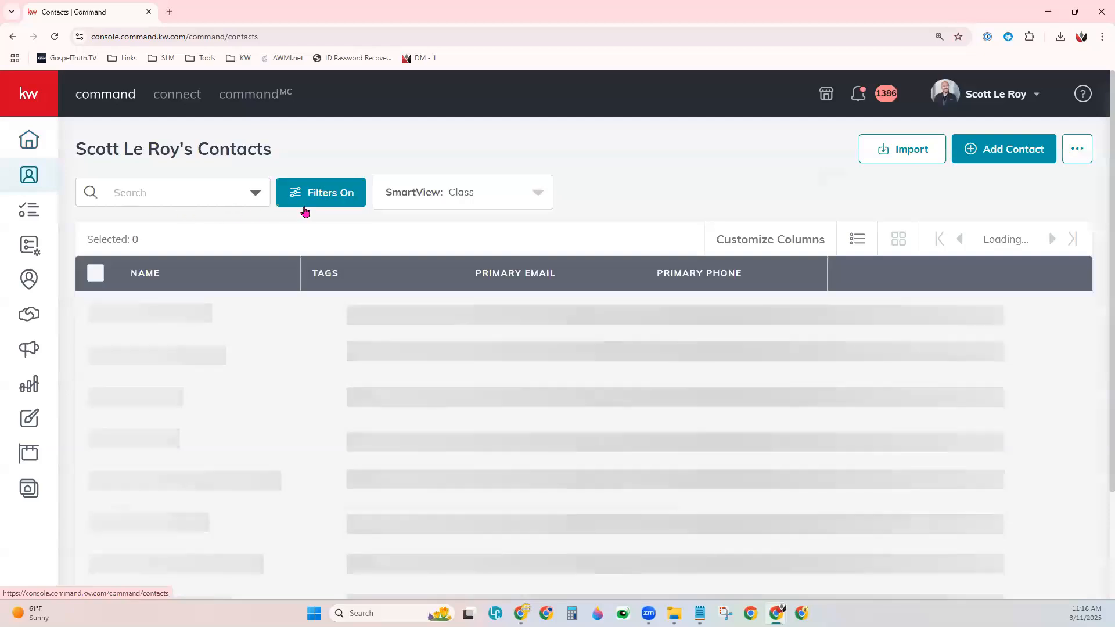
click(338, 197)
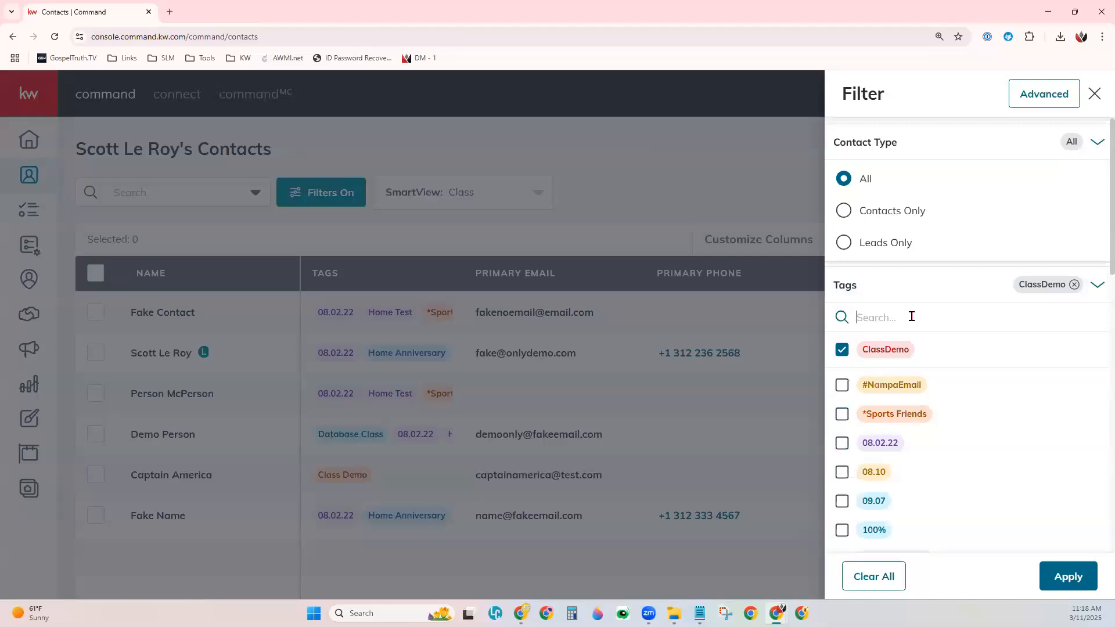
text(Class)
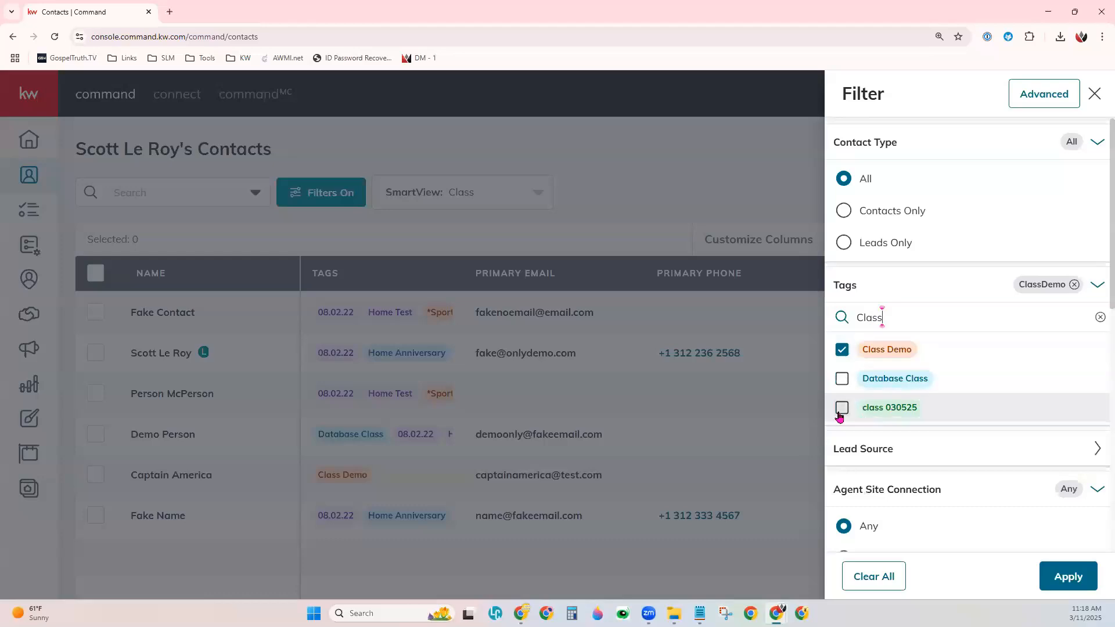
double_click(893, 318)
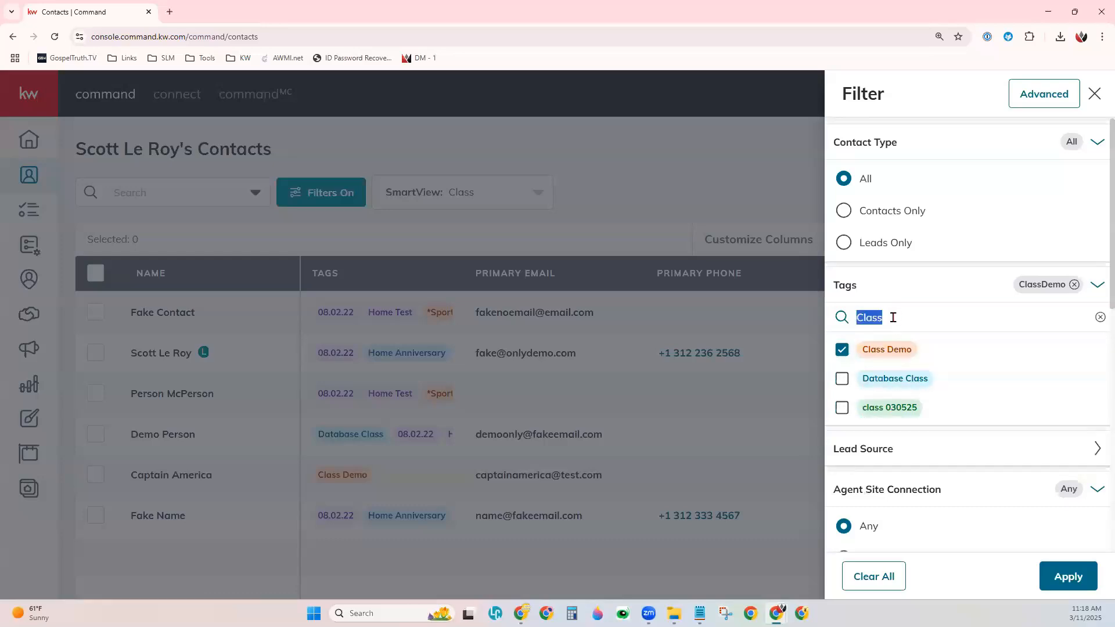
text(08.)
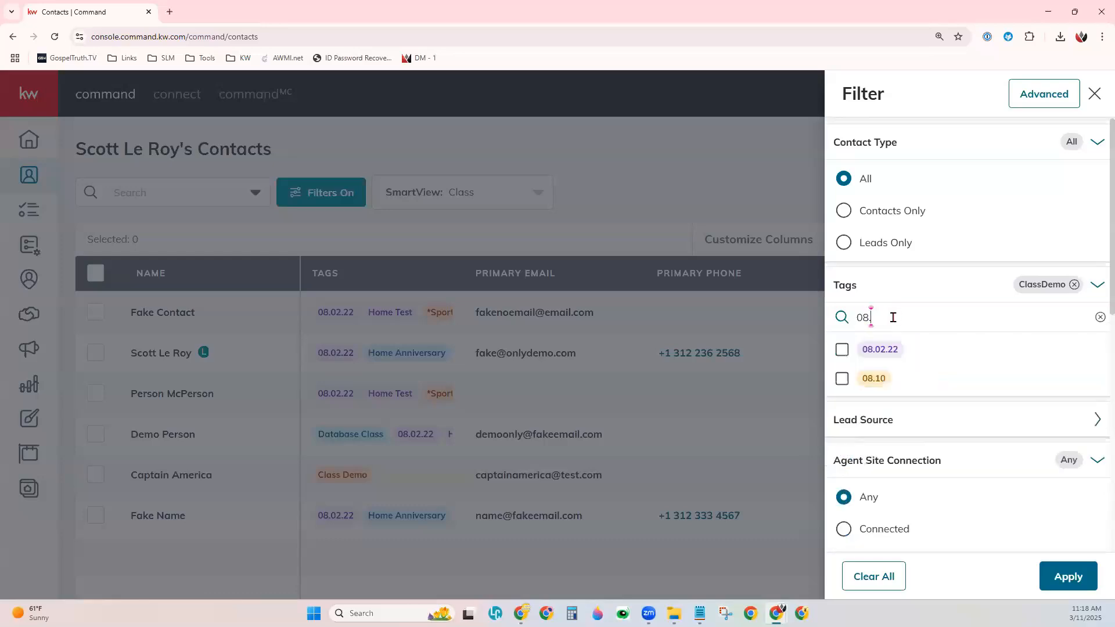
click(842, 349)
click(1068, 576)
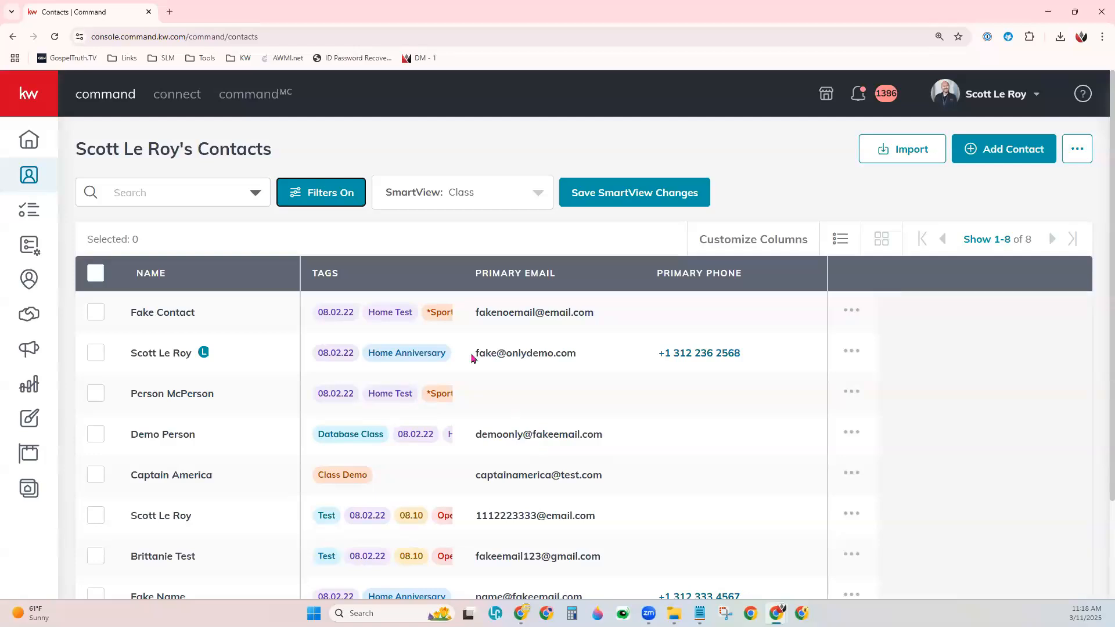
Widen the Tags column and review the tags on the filtered contacts
drag(465, 273, 708, 285)
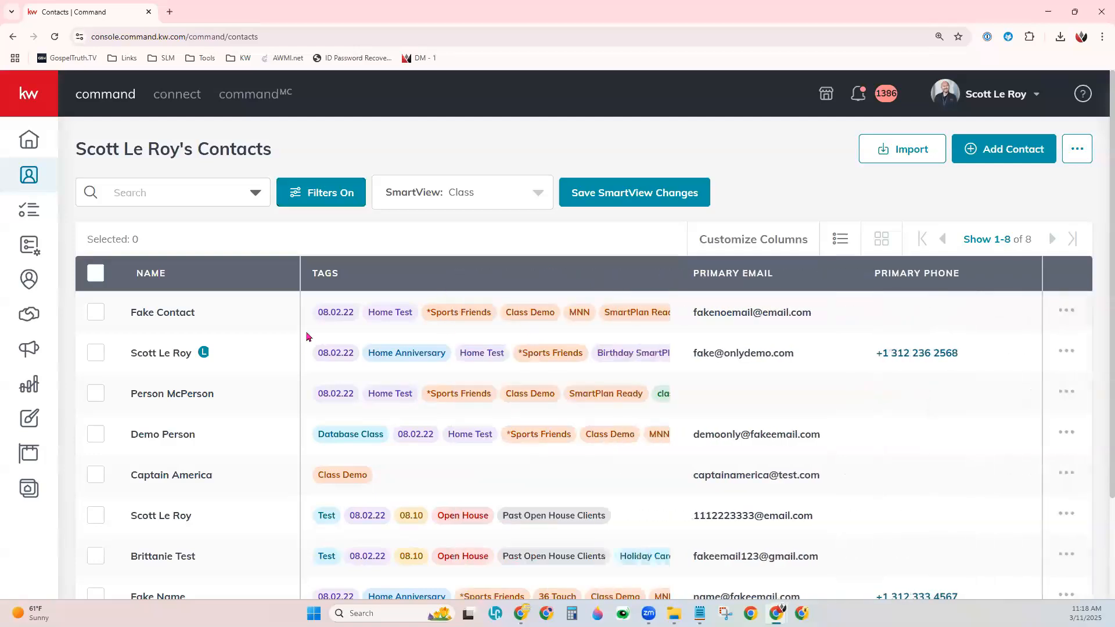
scroll(426, 562, down, 3)
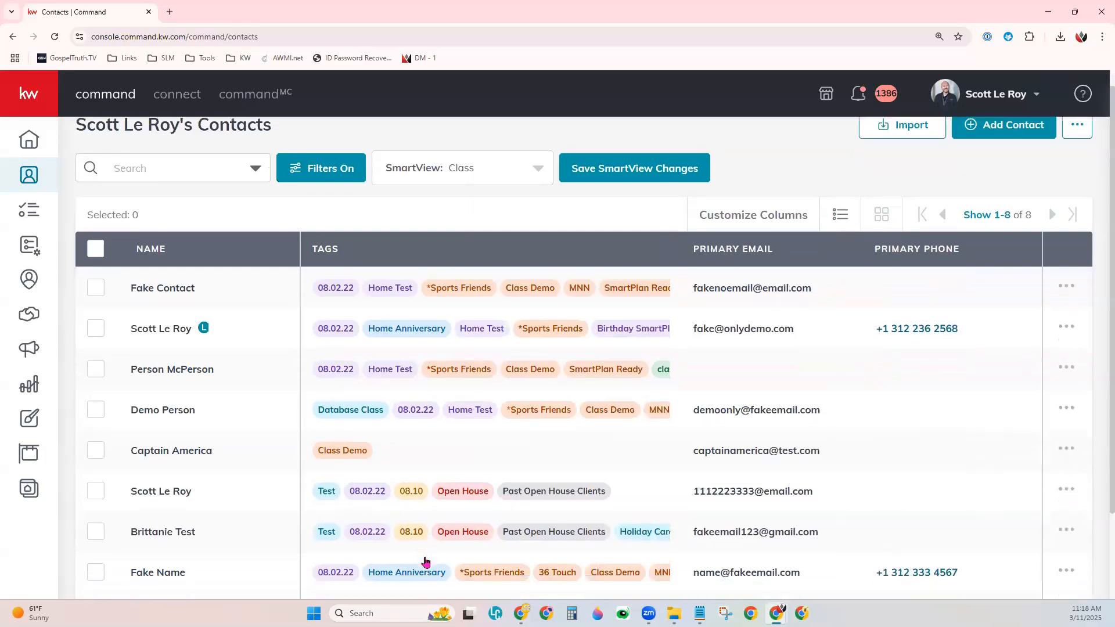
scroll(426, 562, up, 1)
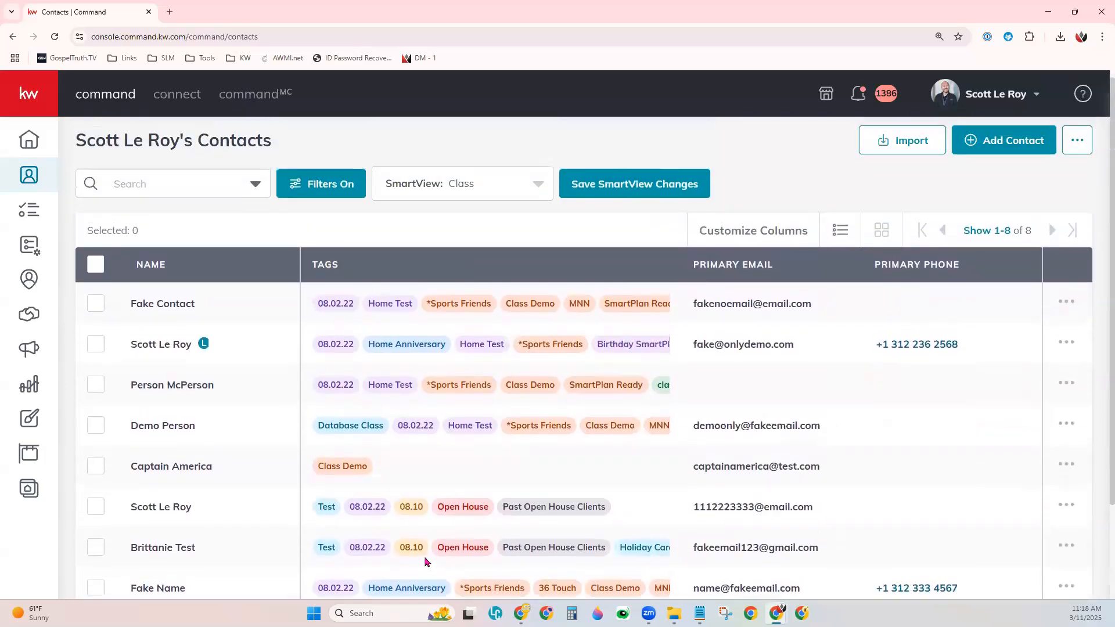
Select all contacts in the filtered list and start the bulk Remove Tags action for them
click(97, 347)
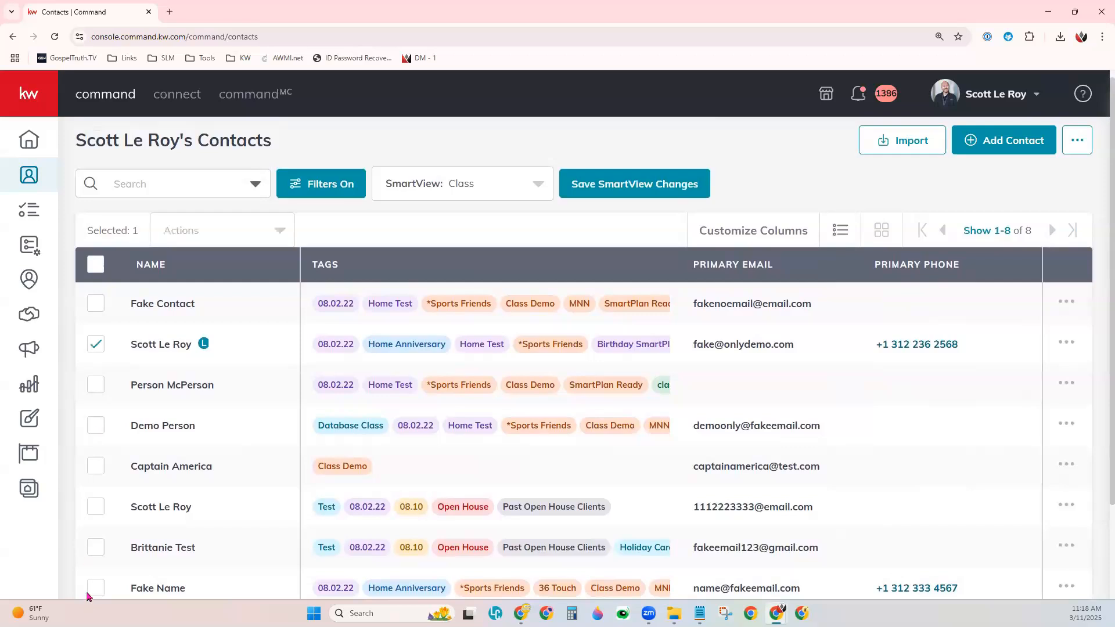
click(95, 507)
click(95, 265)
click(279, 230)
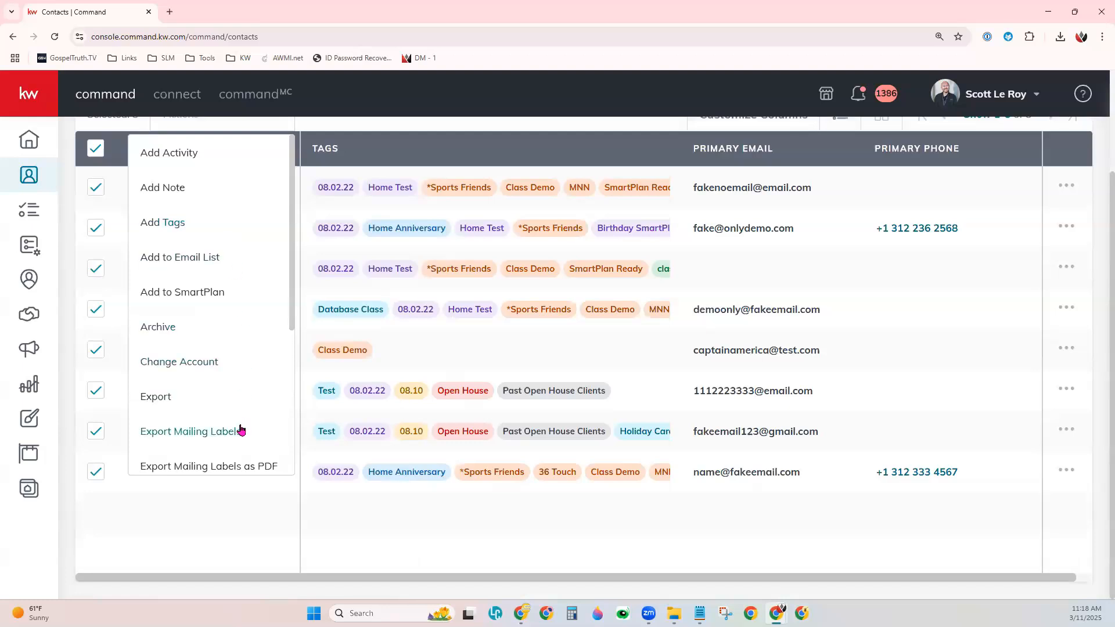
scroll(241, 430, down, 3)
scroll(241, 430, down, 2)
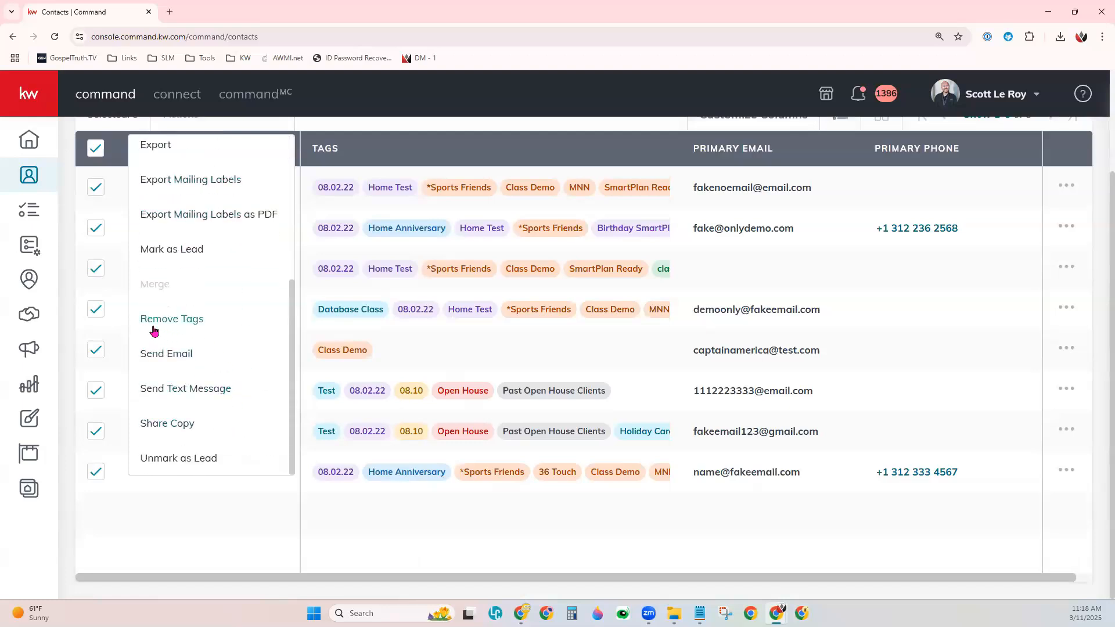
click(191, 326)
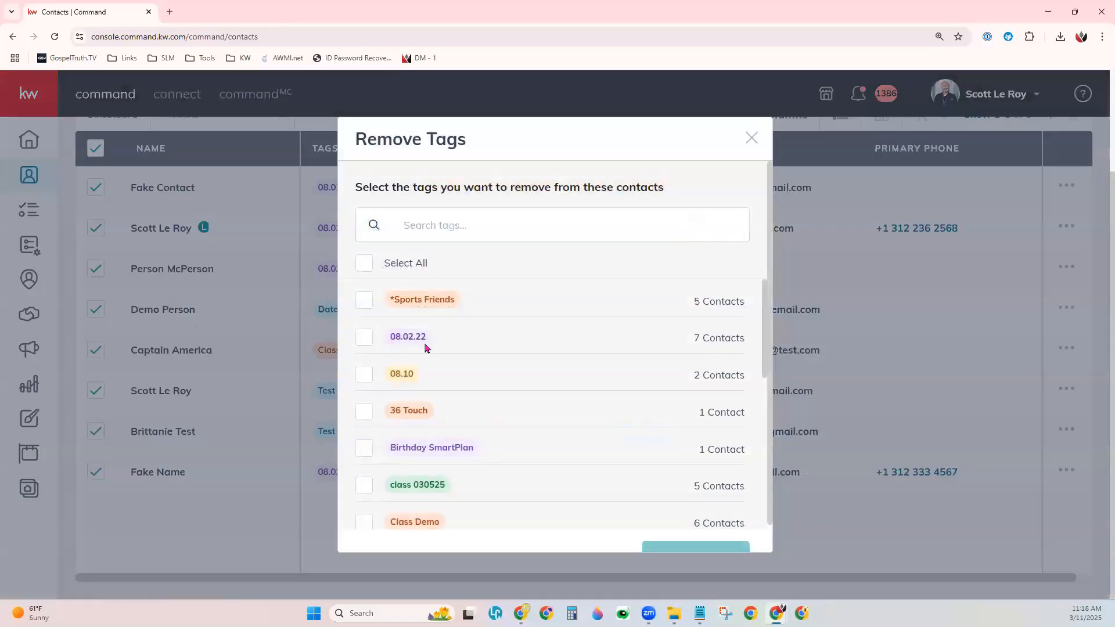
click(364, 344)
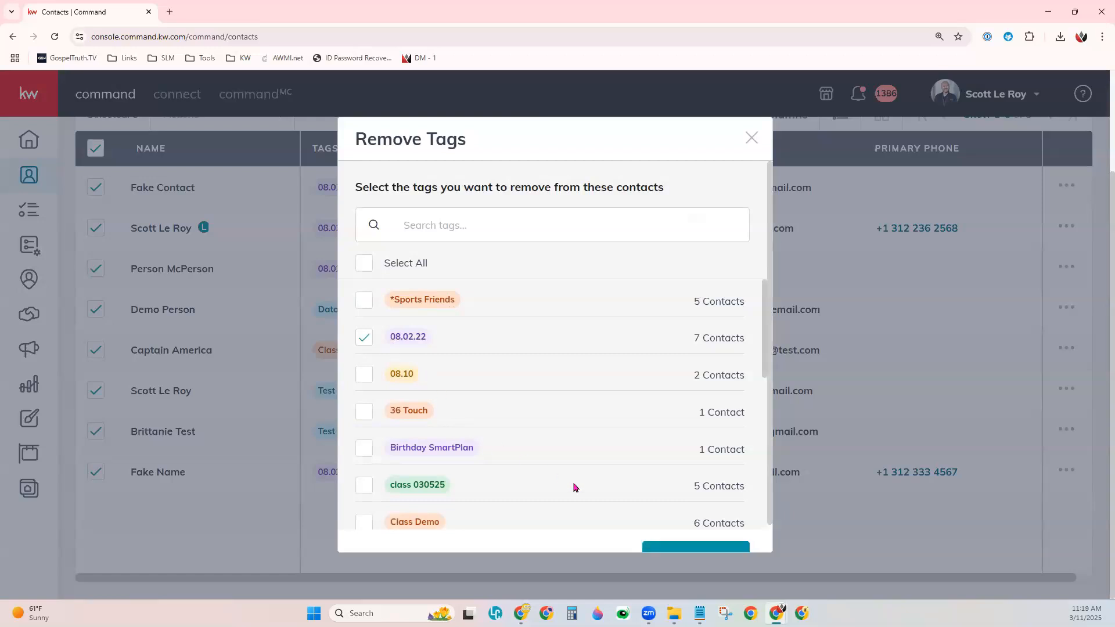
click(364, 448)
click(364, 483)
click(364, 451)
click(367, 488)
click(366, 264)
click(367, 264)
Remove the 08.02.22 tag from all the selected contacts
click(364, 338)
scroll(703, 526, down, 3)
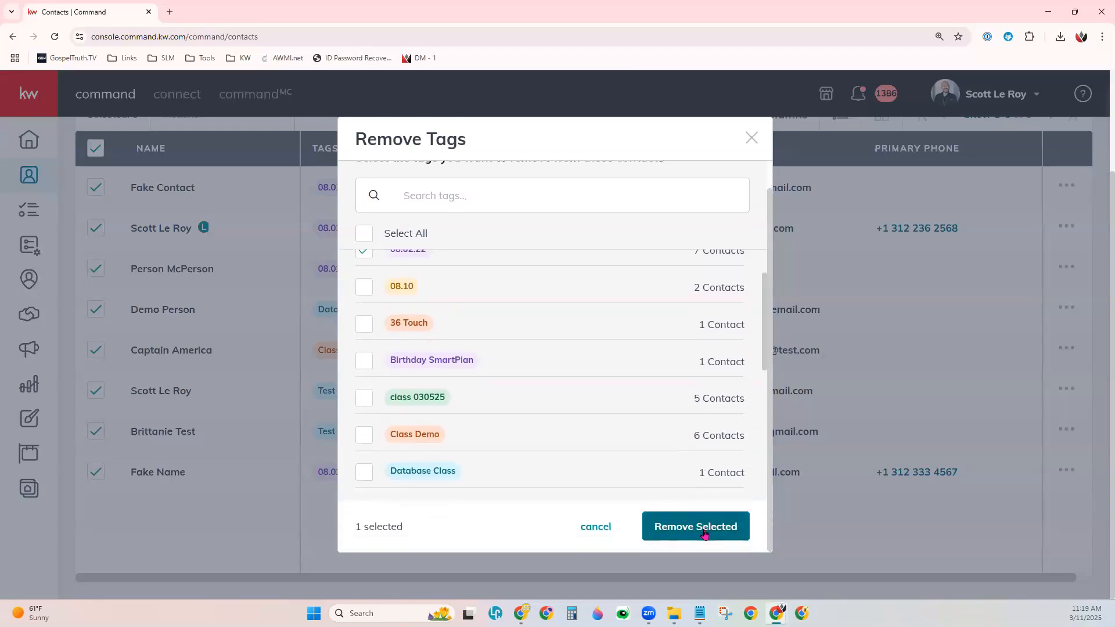
click(703, 527)
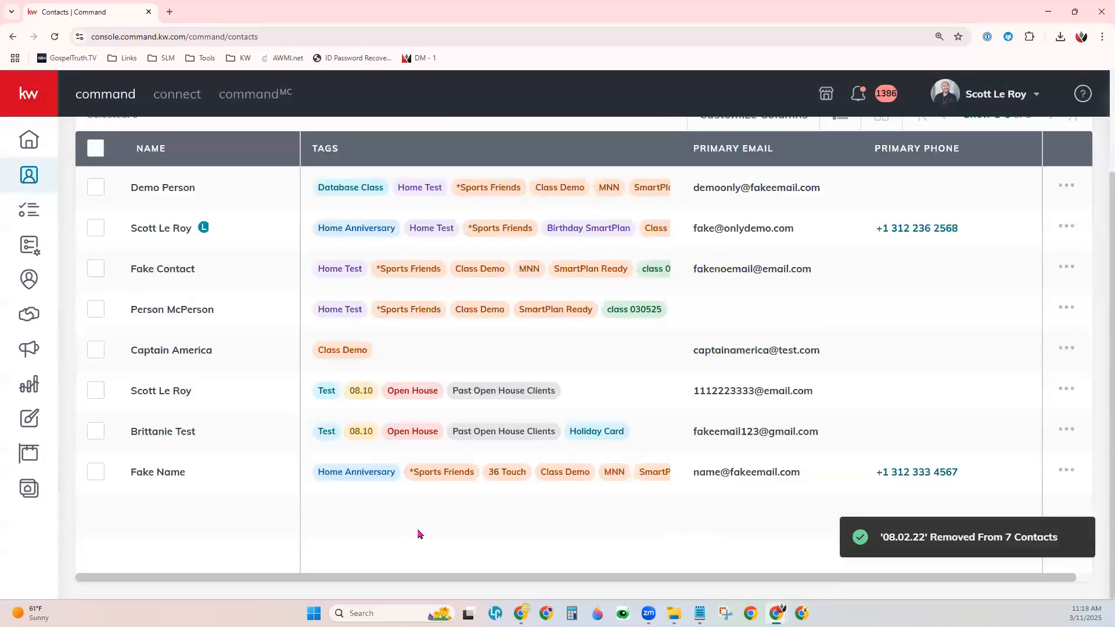
Reload the contacts page and widen the Tags column enough to show each contact's full set of tags
scroll(419, 532, up, 2)
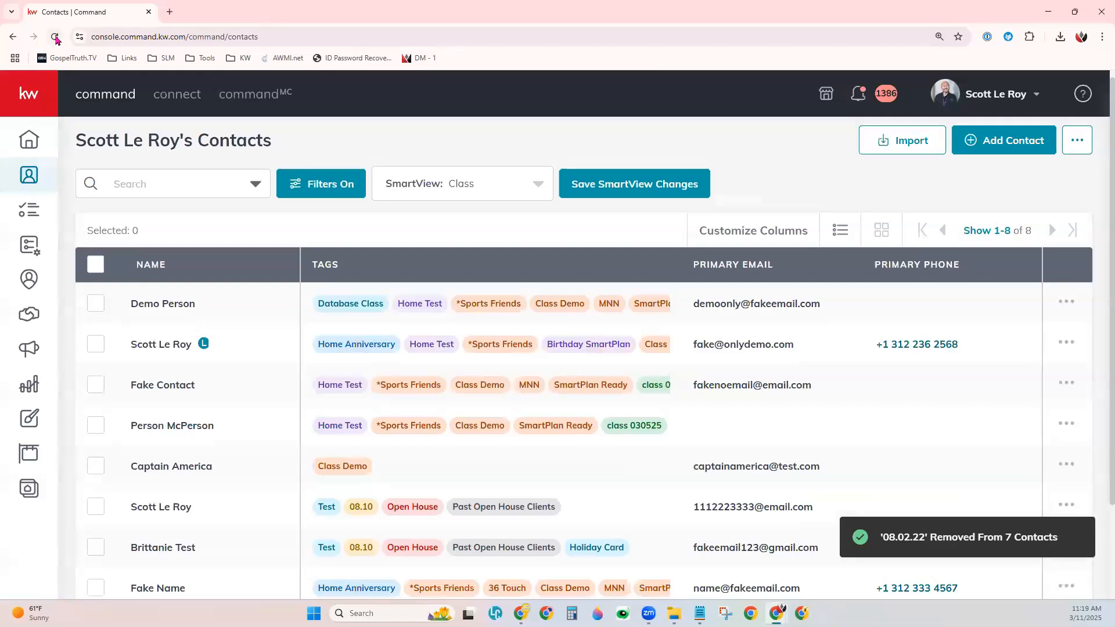
click(55, 38)
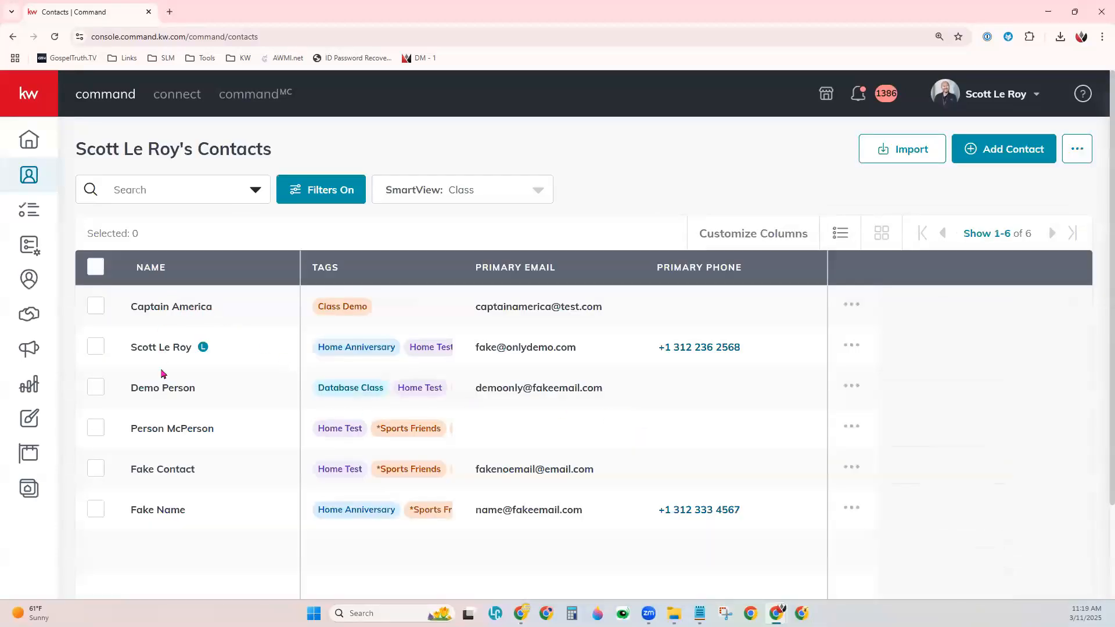
drag(468, 264, 904, 291)
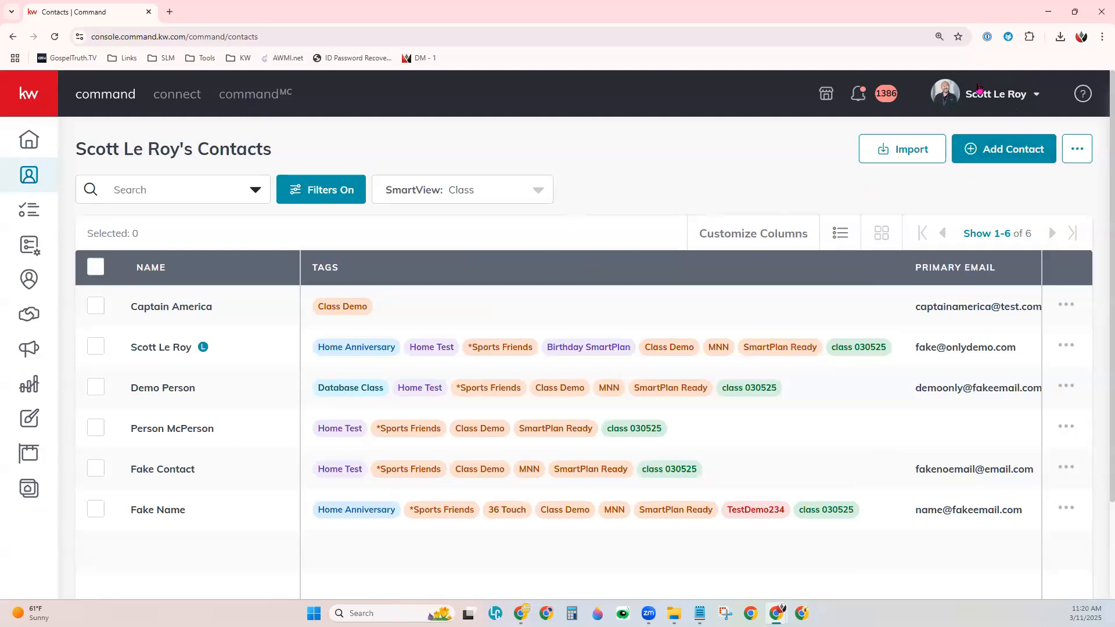
Open the Contact Tags page in the account's Command settings for contacts
click(967, 98)
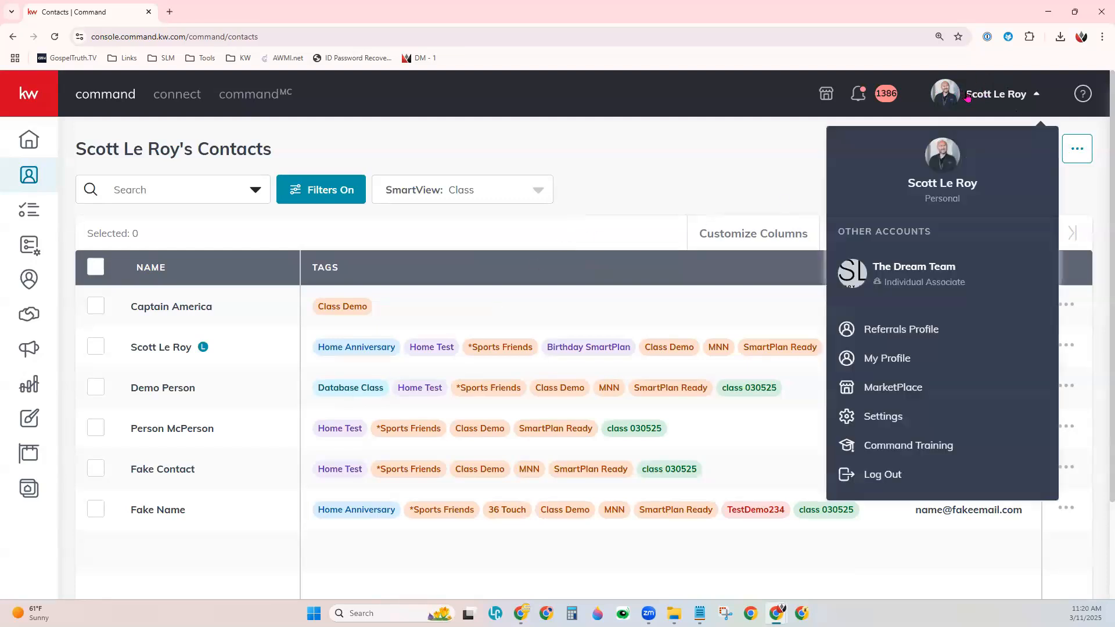
click(872, 418)
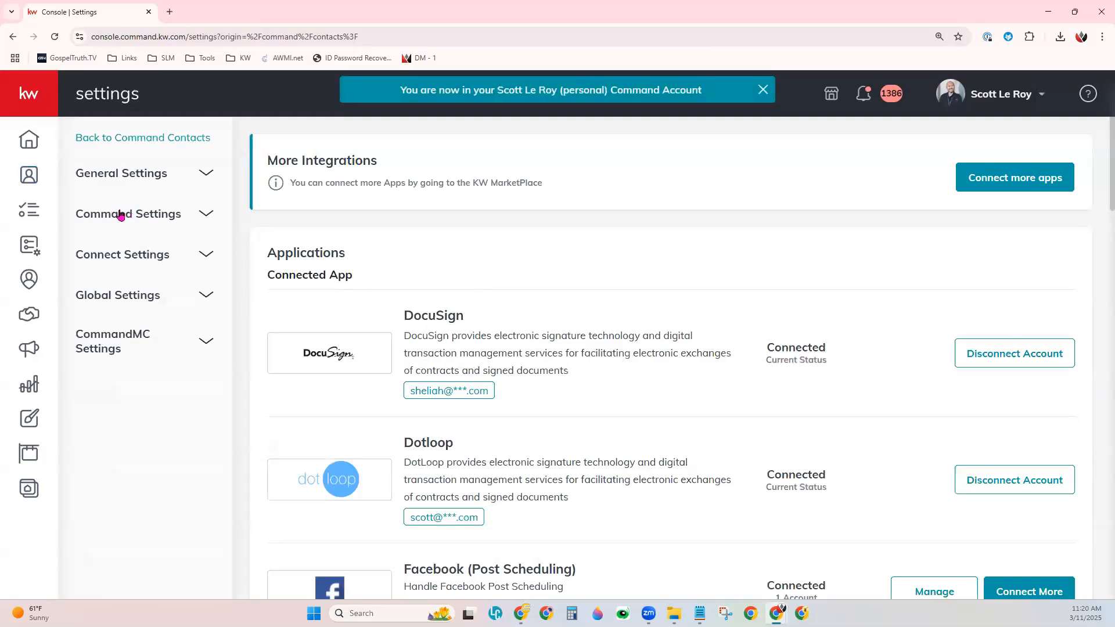
click(122, 214)
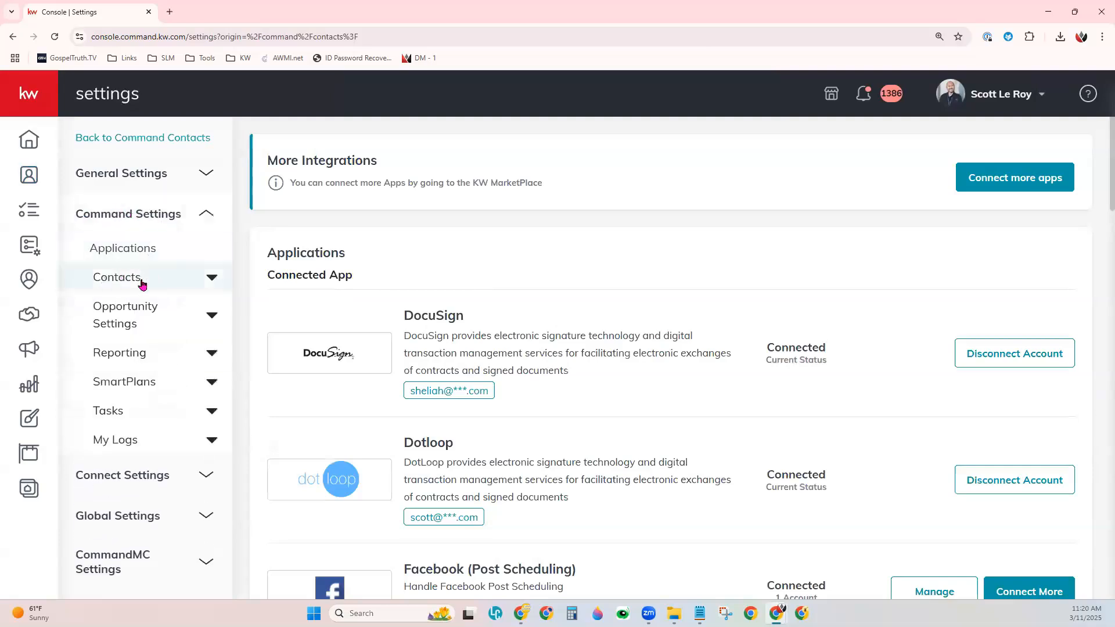
click(149, 286)
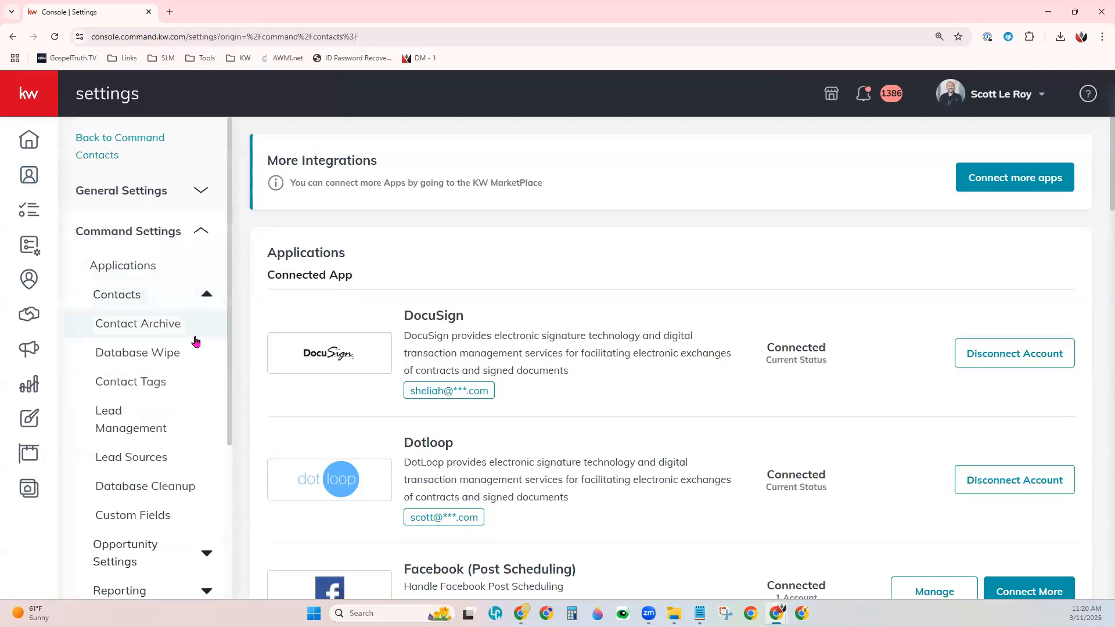
click(190, 390)
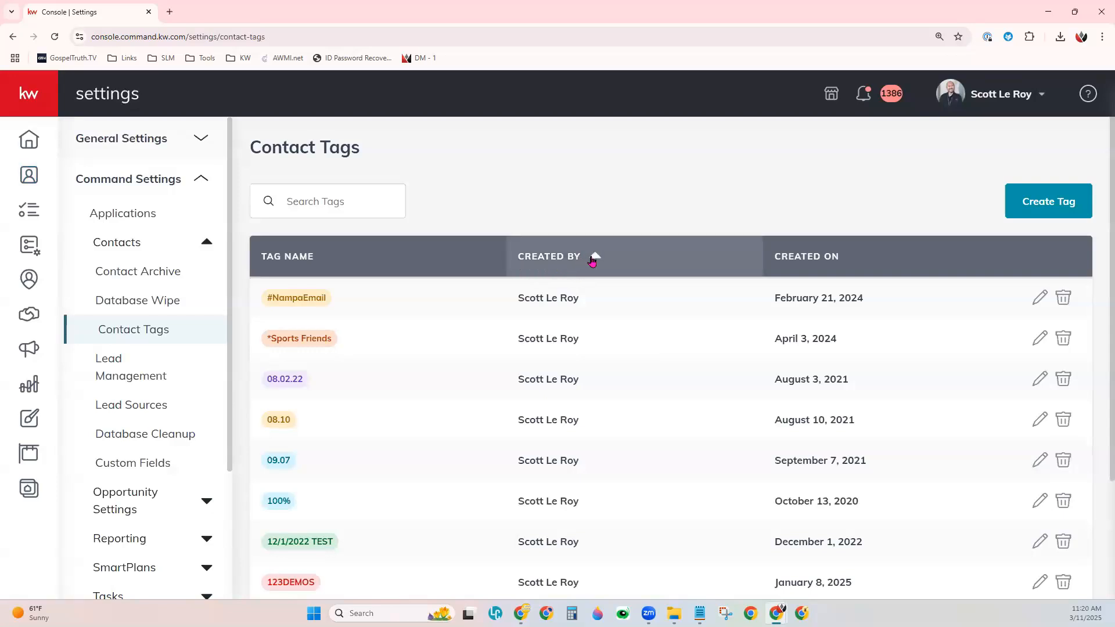
Set the contact tags list to show 100 tags per page
scroll(631, 418, down, 3)
click(675, 557)
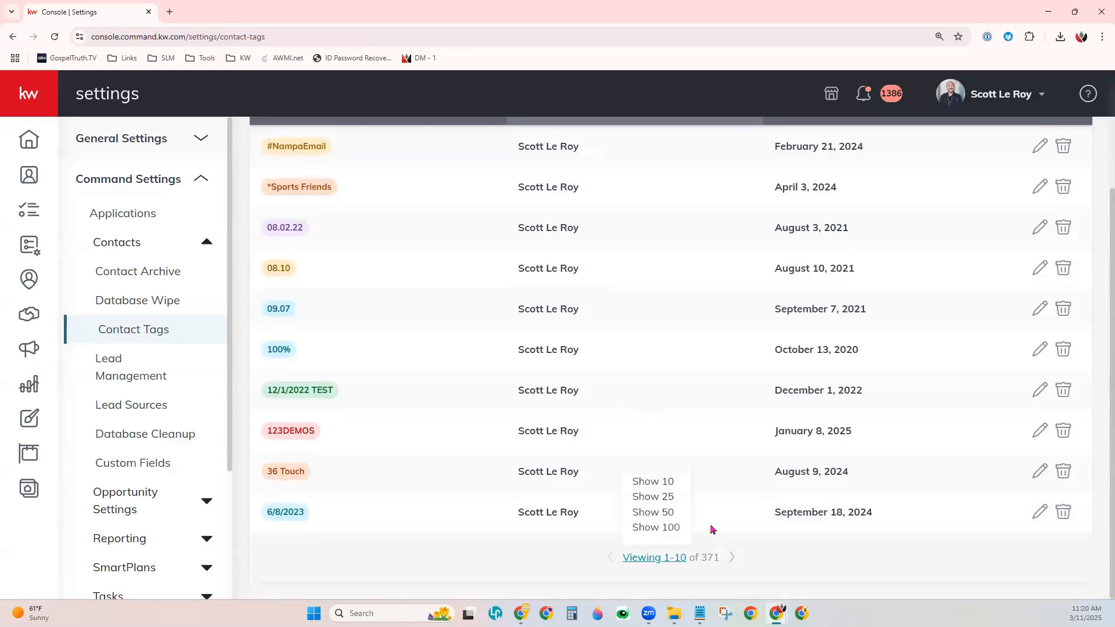
click(657, 527)
Examine the contact tags list for tags created by the system as opposed to the account owner
scroll(618, 482, down, 5)
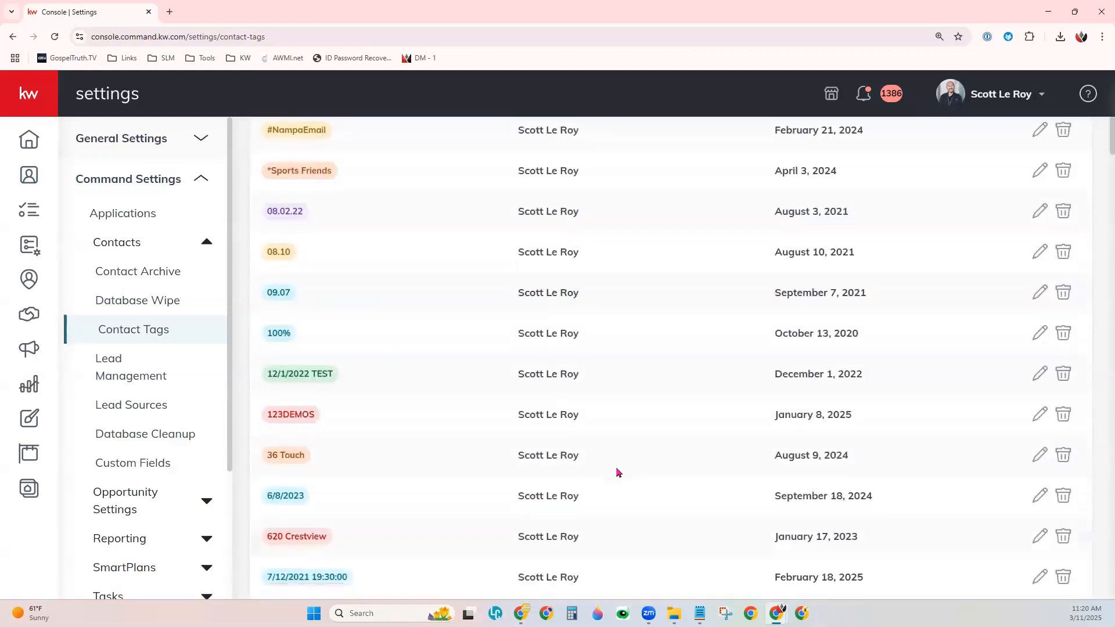
scroll(618, 472, down, 20)
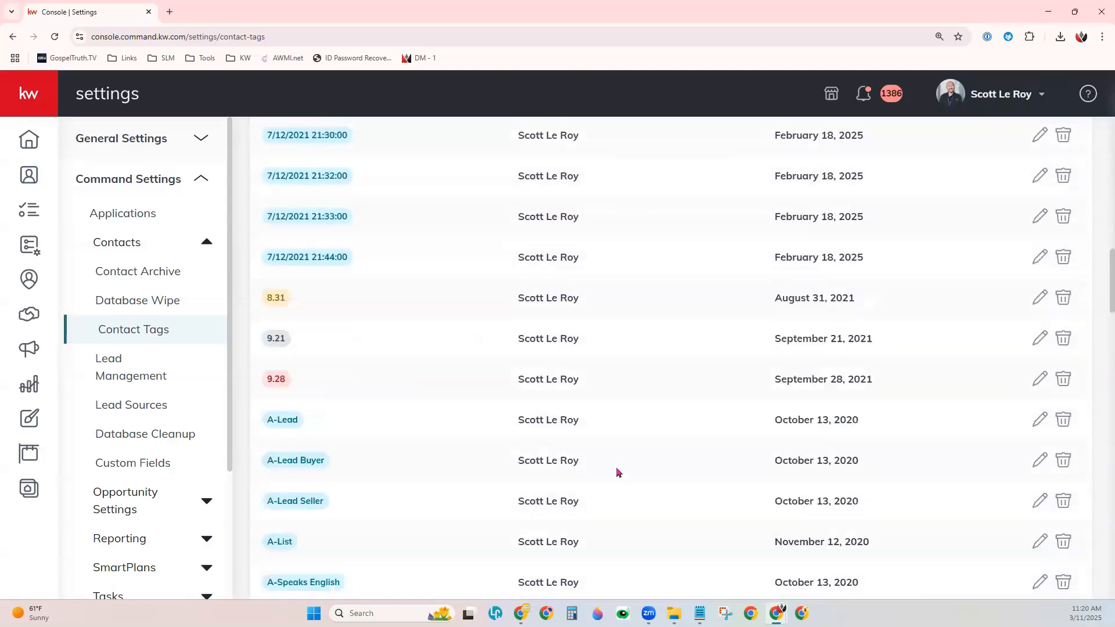
scroll(618, 472, down, 15)
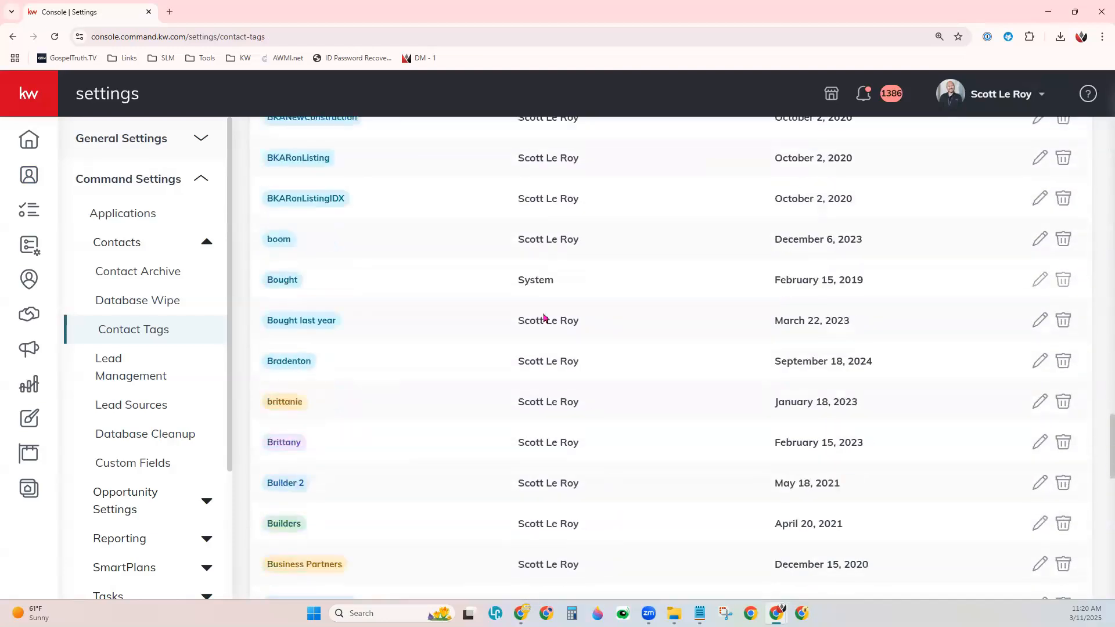
double_click(528, 280)
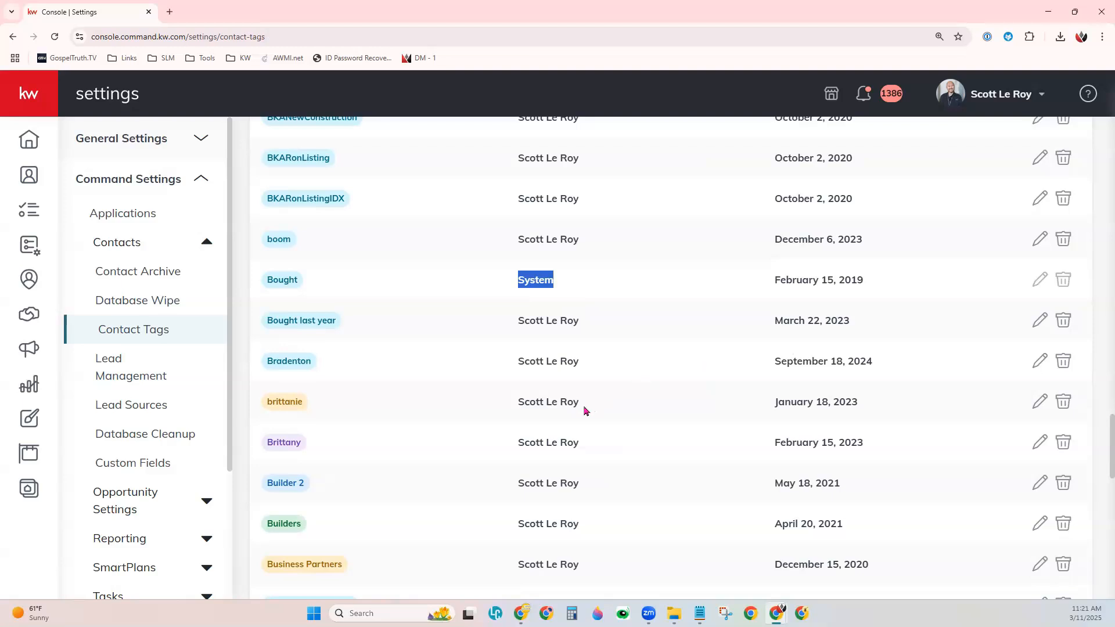
scroll(584, 410, up, 15)
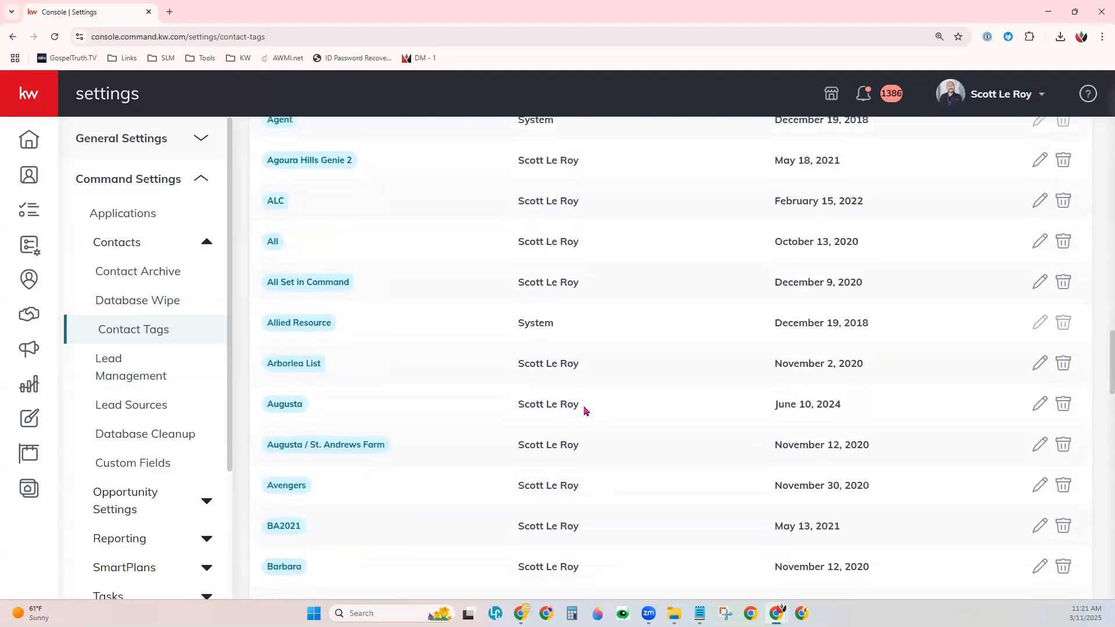
scroll(584, 411, up, 15)
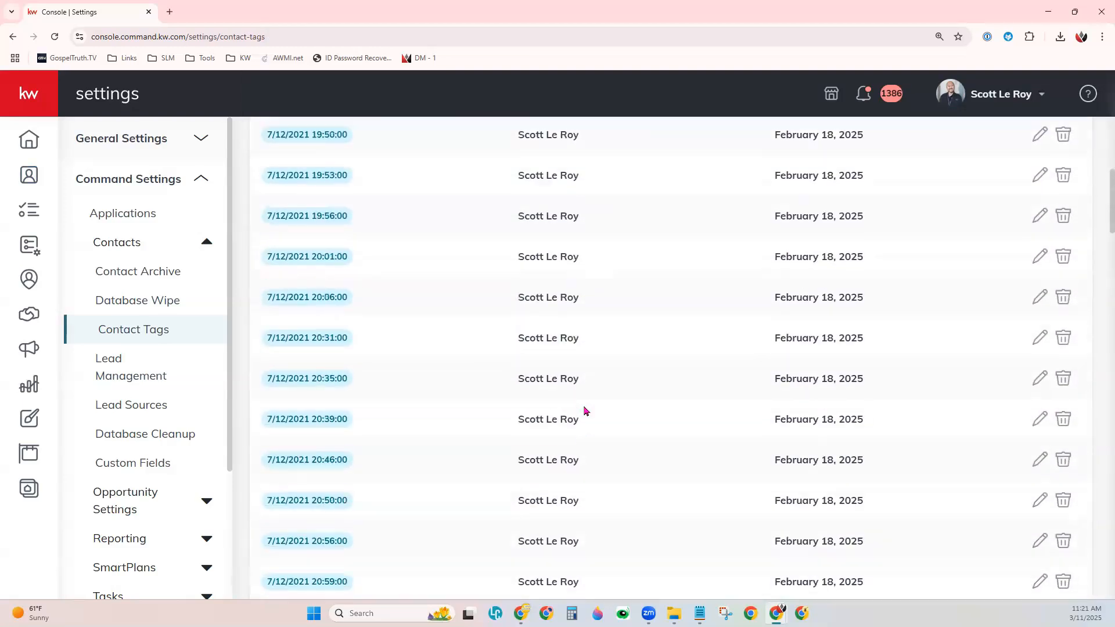
scroll(584, 410, up, 10)
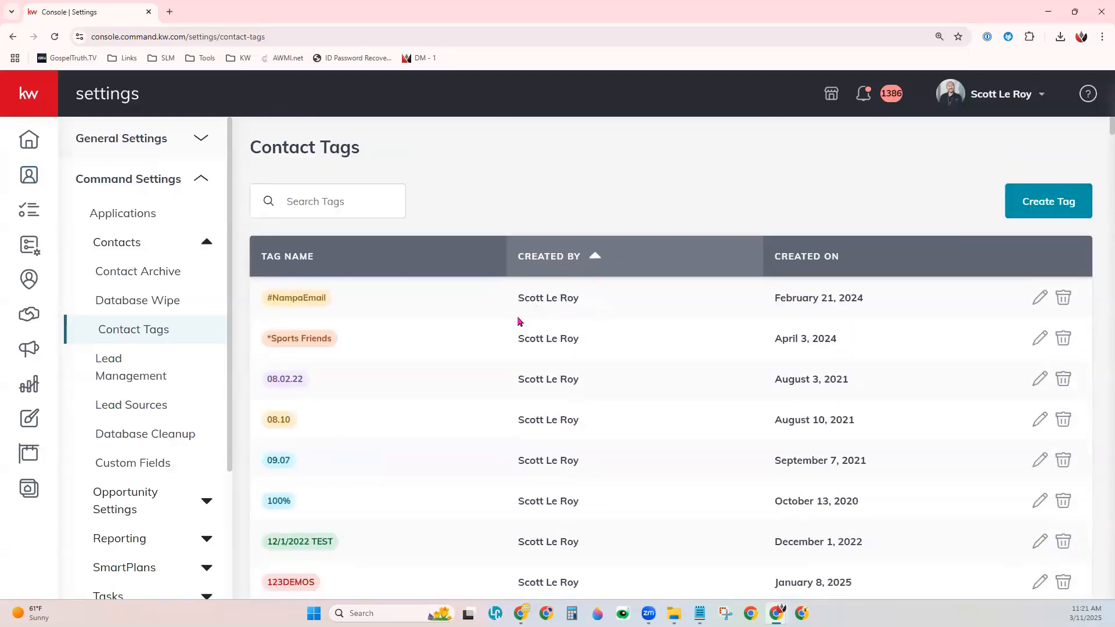
Search the contact tags for "Class", review where the "class 030525" tag is used, and delete that tag everywhere
click(343, 193)
text(Class)
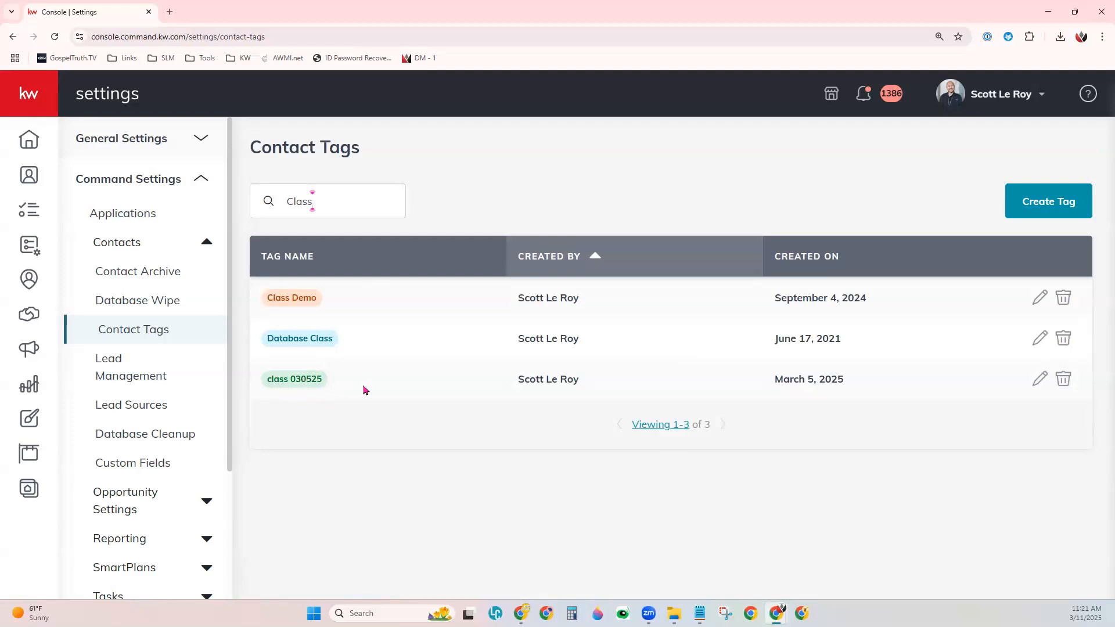
click(1067, 381)
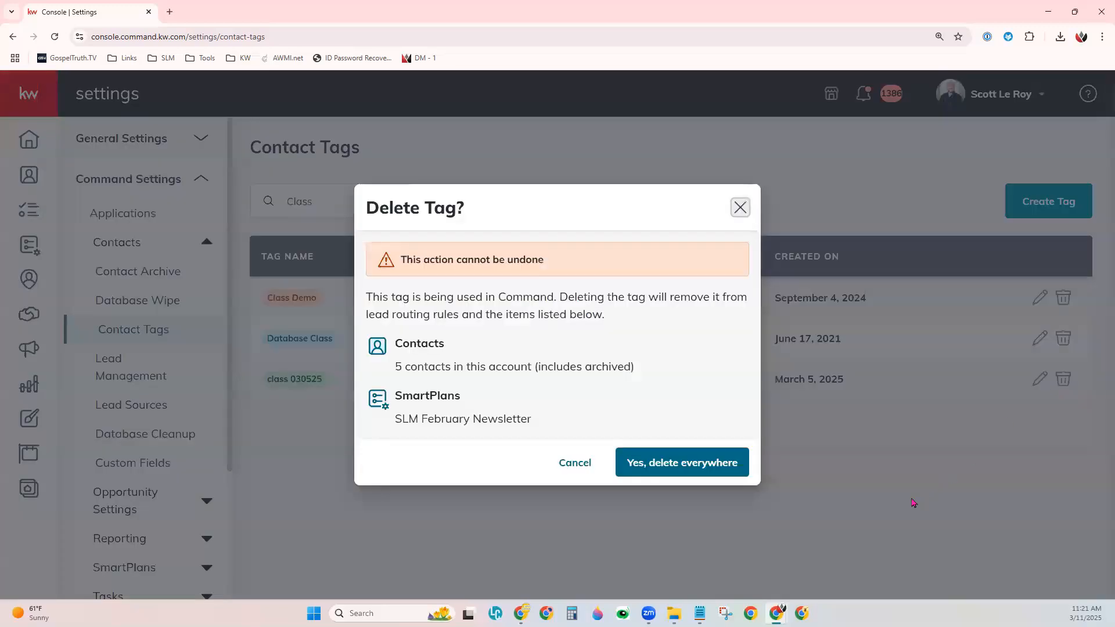
drag(401, 259, 562, 260)
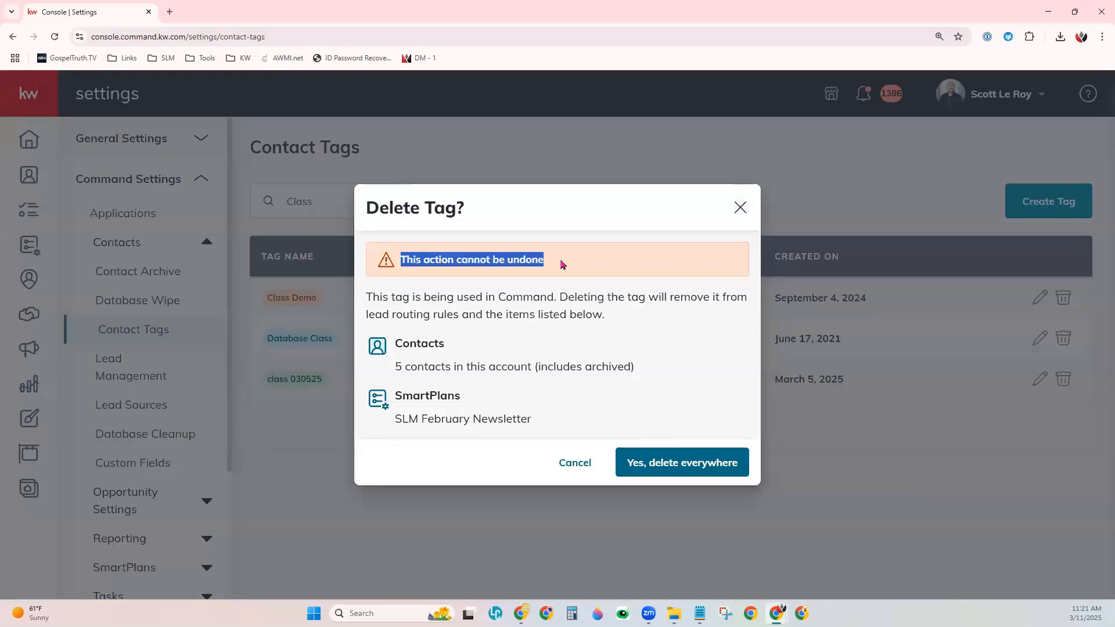
click(610, 351)
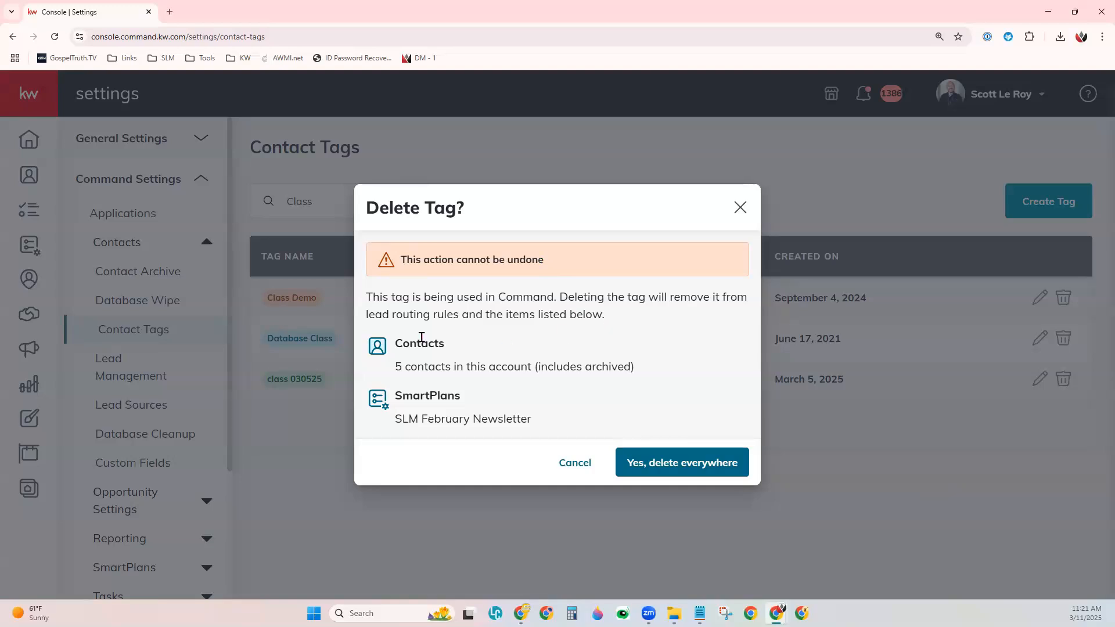
drag(446, 346, 391, 352)
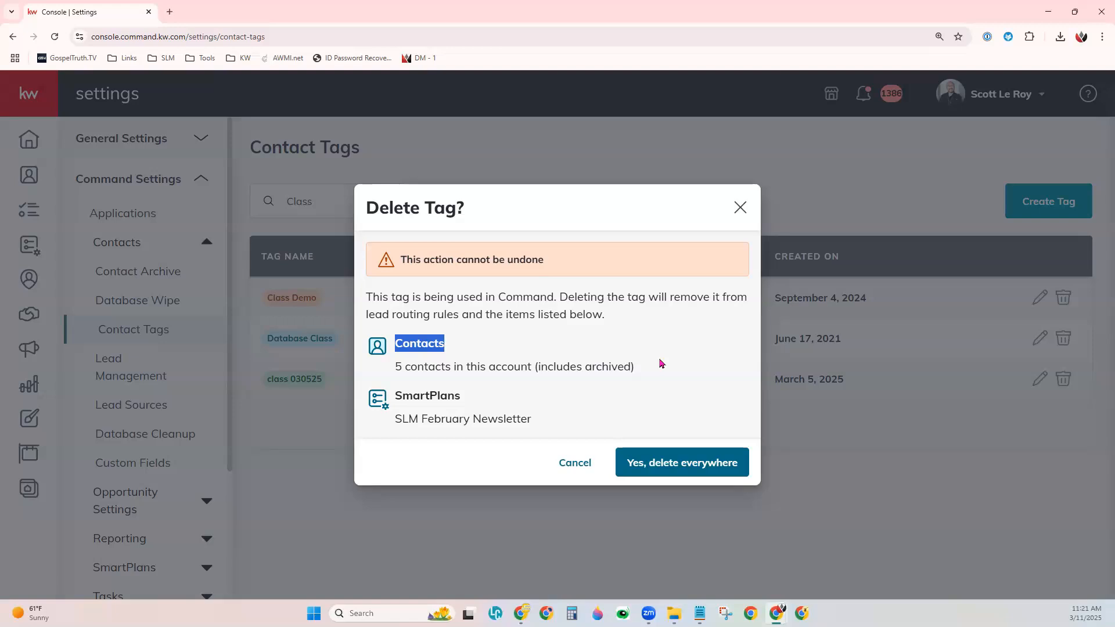
drag(396, 393, 474, 398)
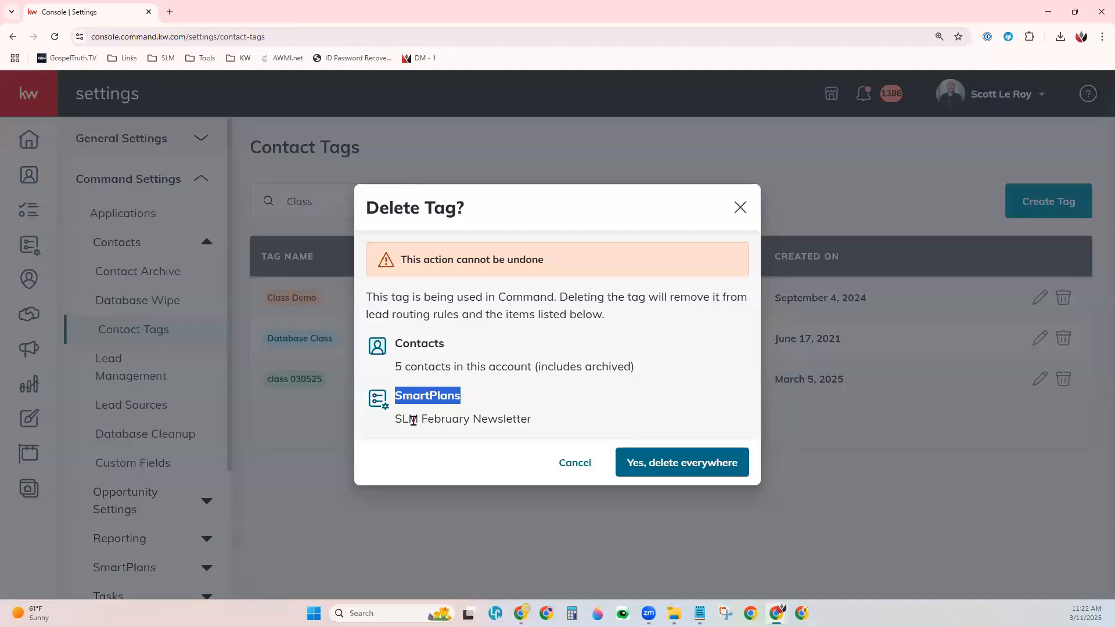
click(669, 343)
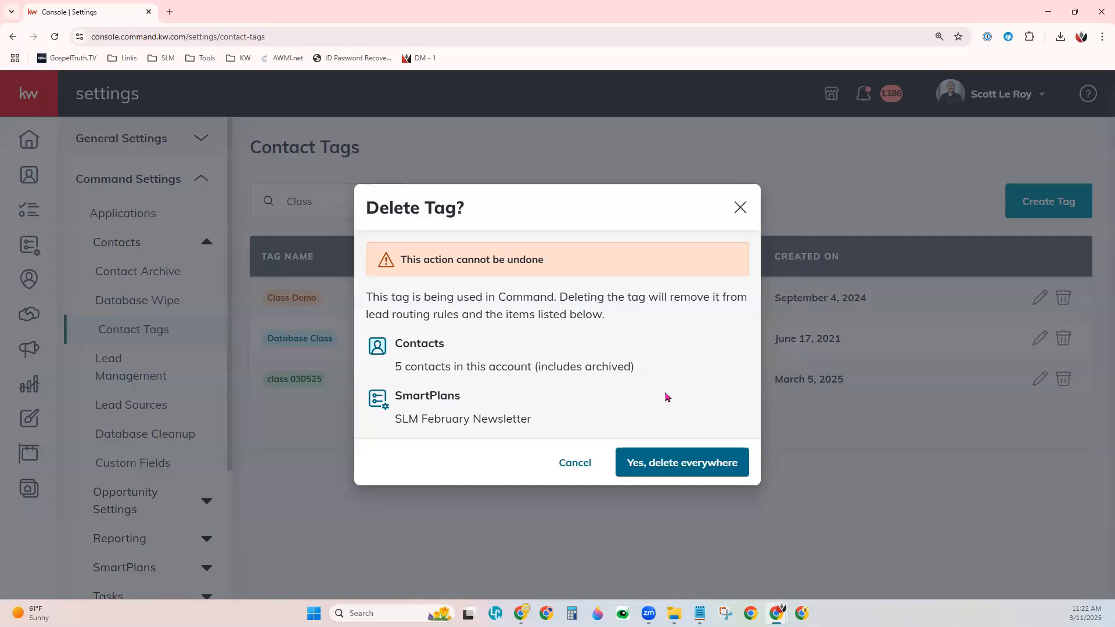
click(697, 463)
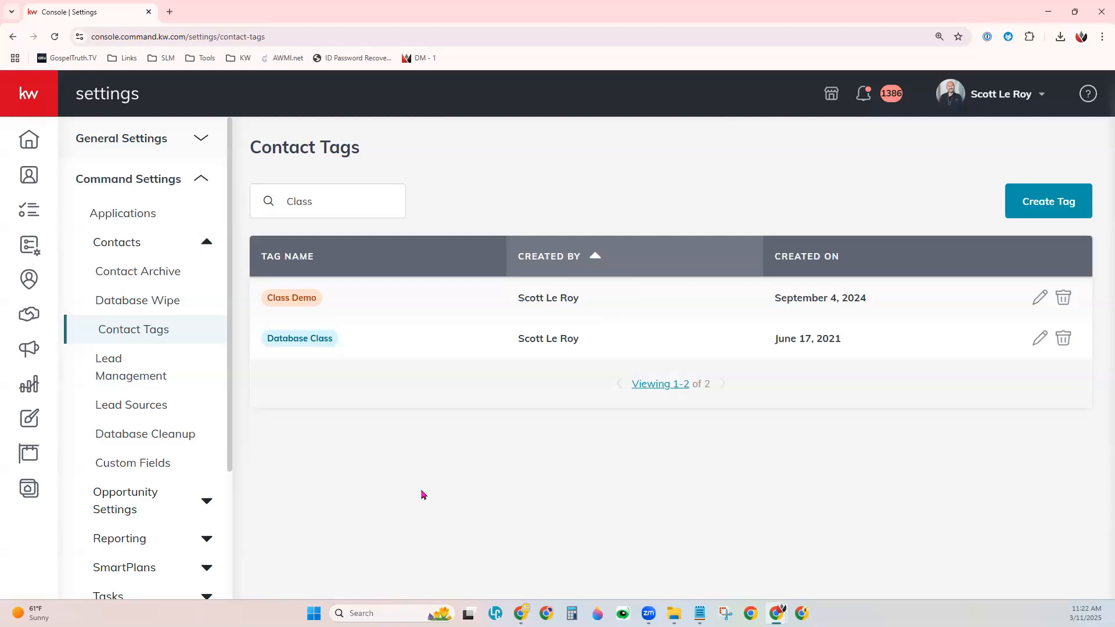
click(1065, 203)
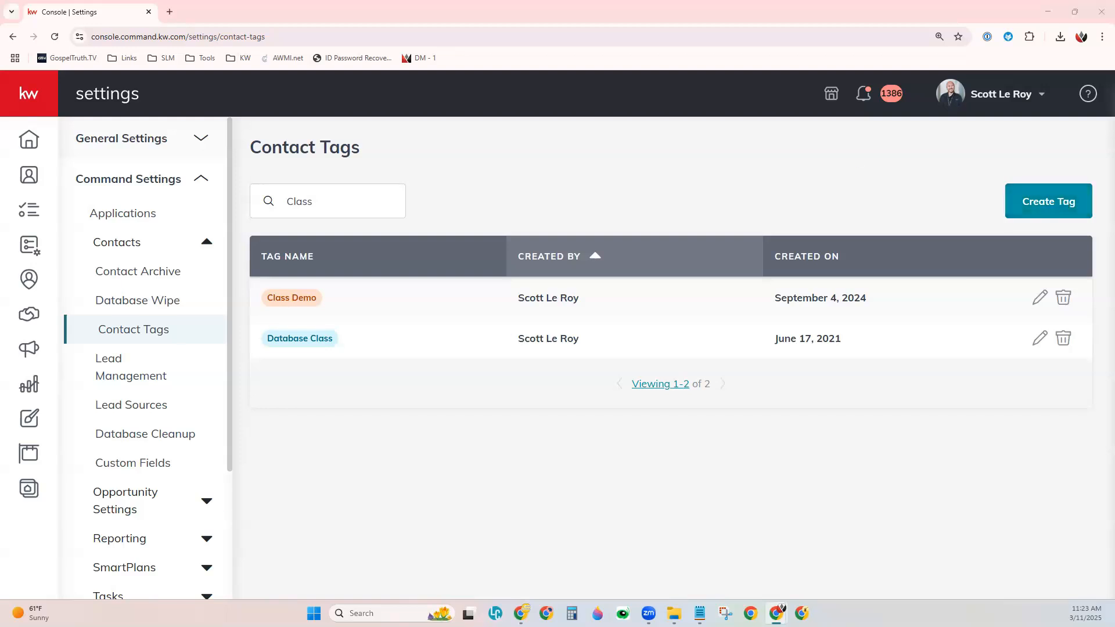